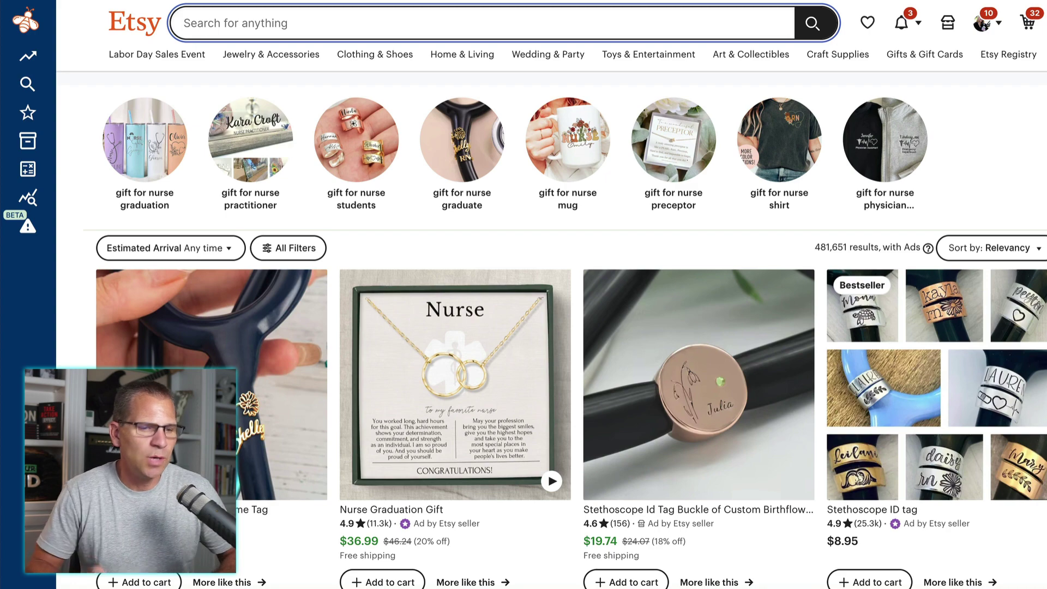
Enter 'gift for nurses' in the Etsy search to see monthly volumes, then trim it to 'gift for nurse'.
{"action": "type", "text": "gift"}
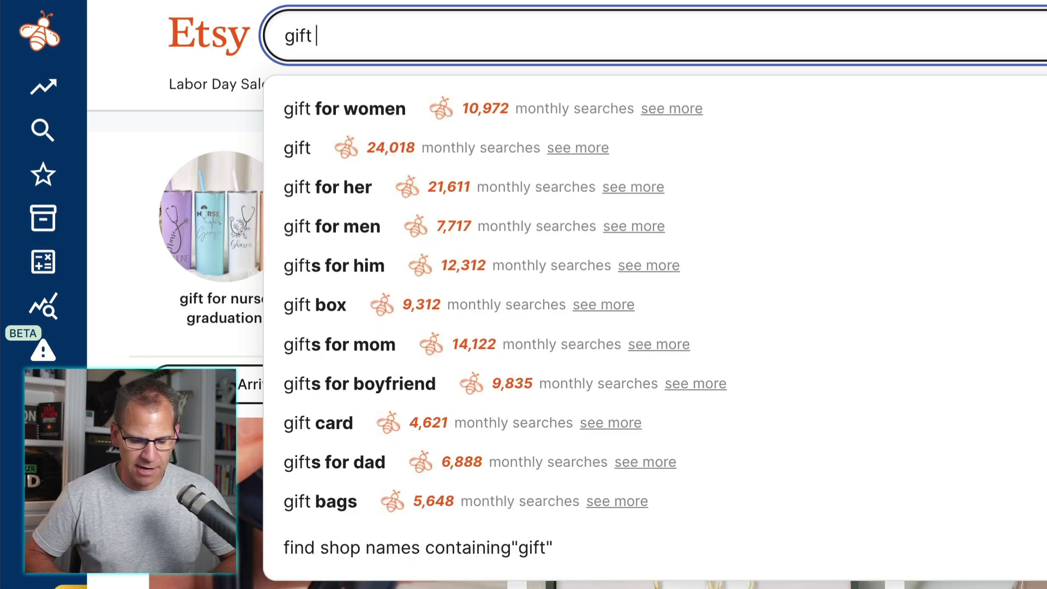
{"action": "type", "text": "for n"}
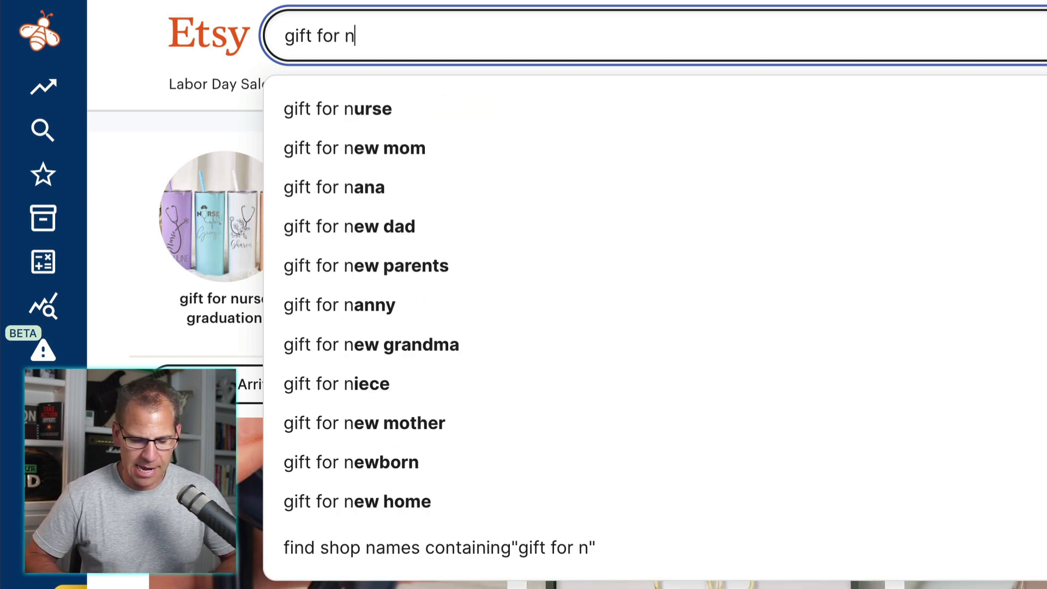
{"action": "type", "text": "urses"}
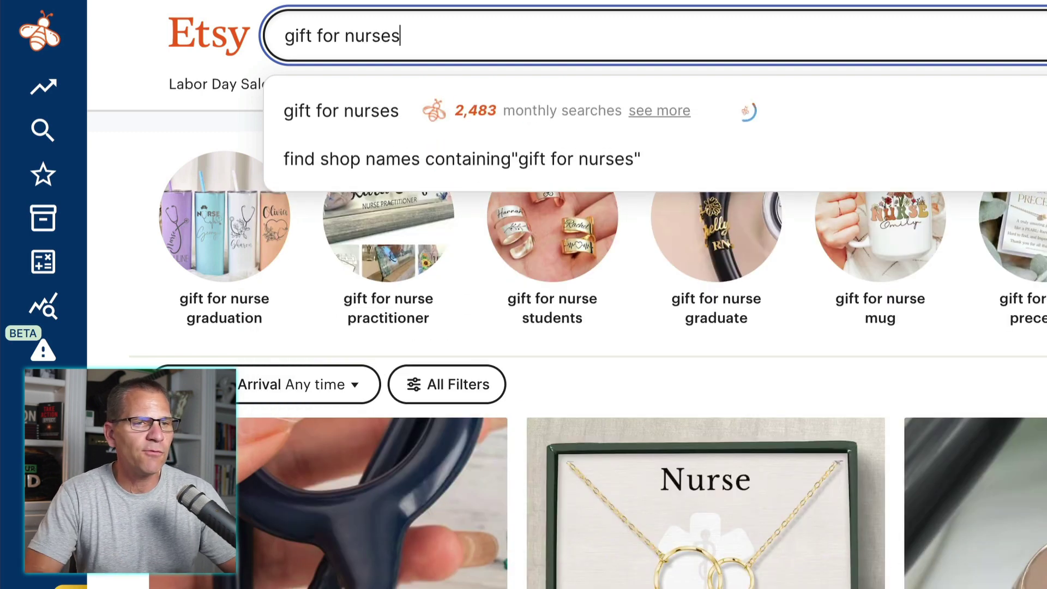
{"action": "key", "text": "BackSpace"}
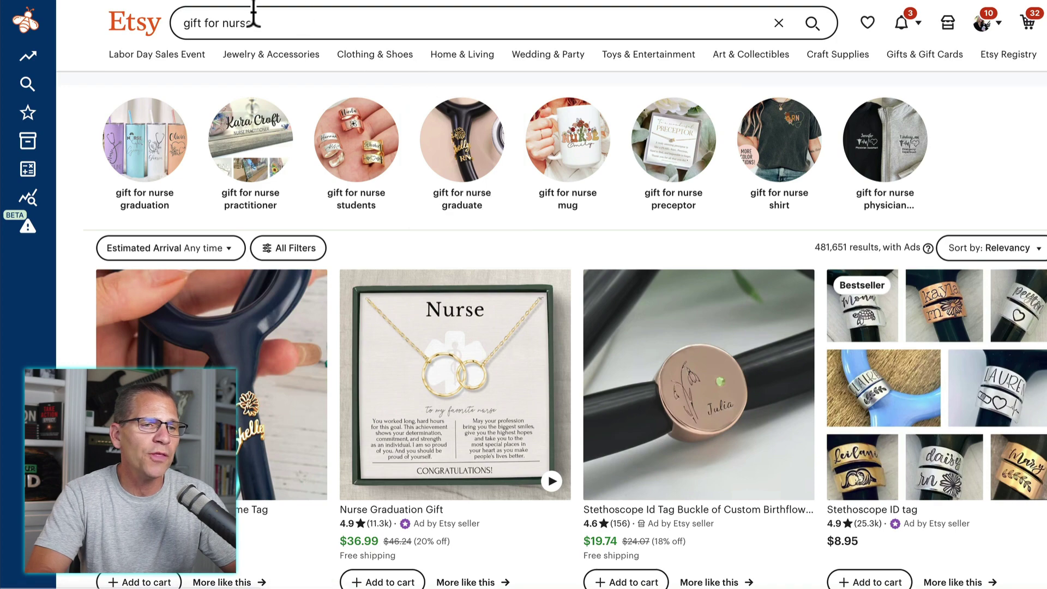
Search Etsy for 'gift for nurse' and browse the listings before returning to the top.
{"action": "left_click", "coordinate": [269, 22]}
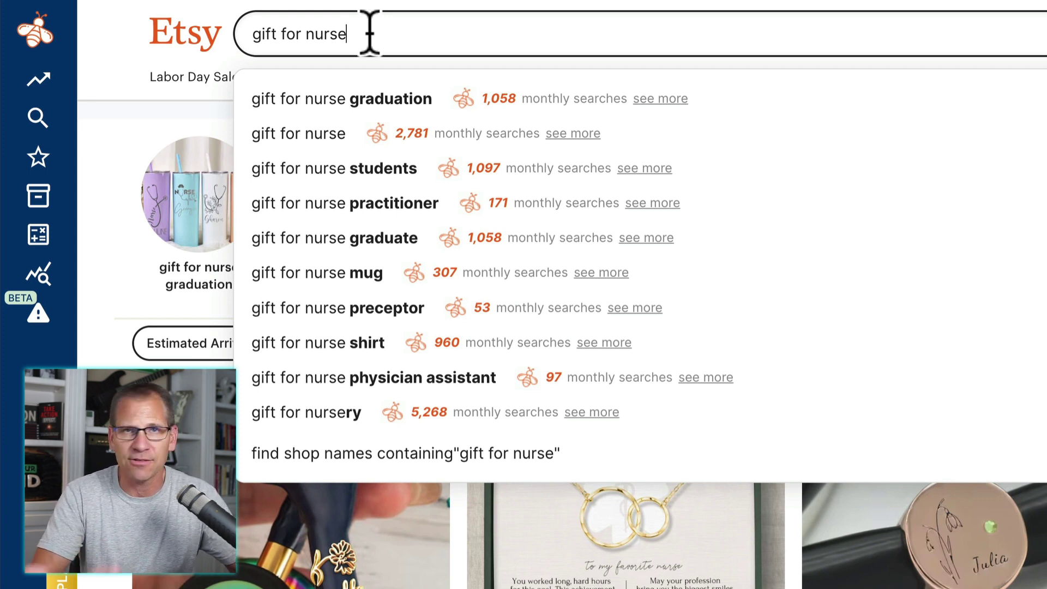
{"action": "key", "text": "Return"}
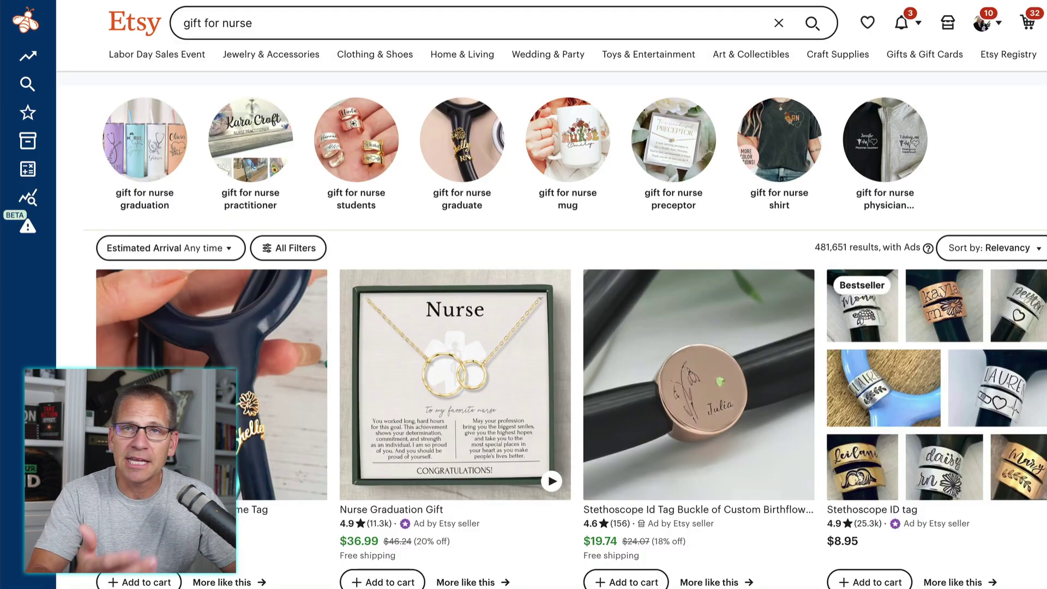
{"action": "scroll", "coordinate": [551, 295], "scroll_direction": "down", "scroll_amount": 9}
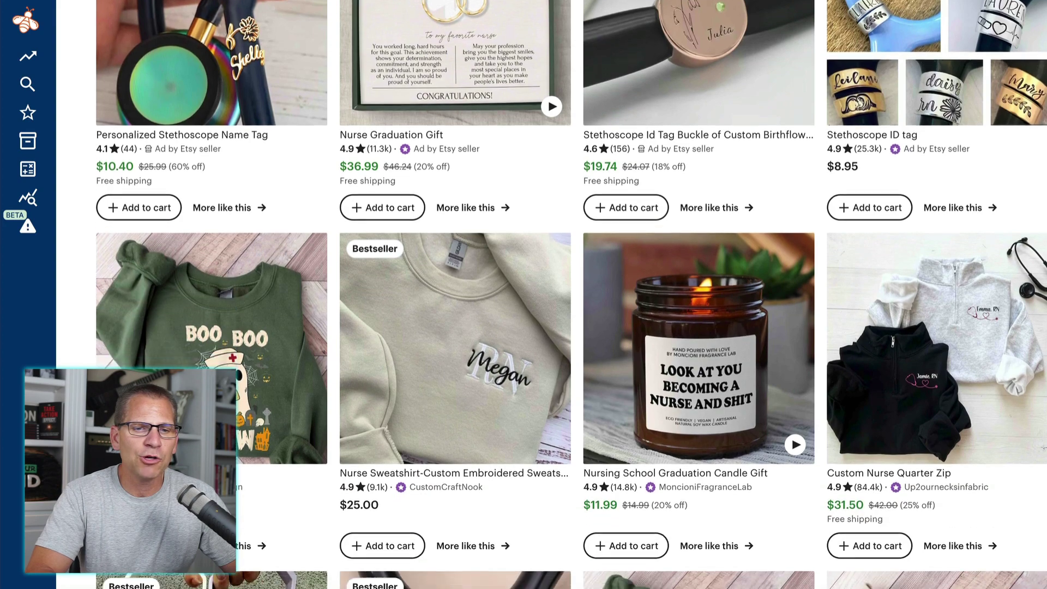
{"action": "scroll", "coordinate": [552, 294], "scroll_direction": "down", "scroll_amount": 11}
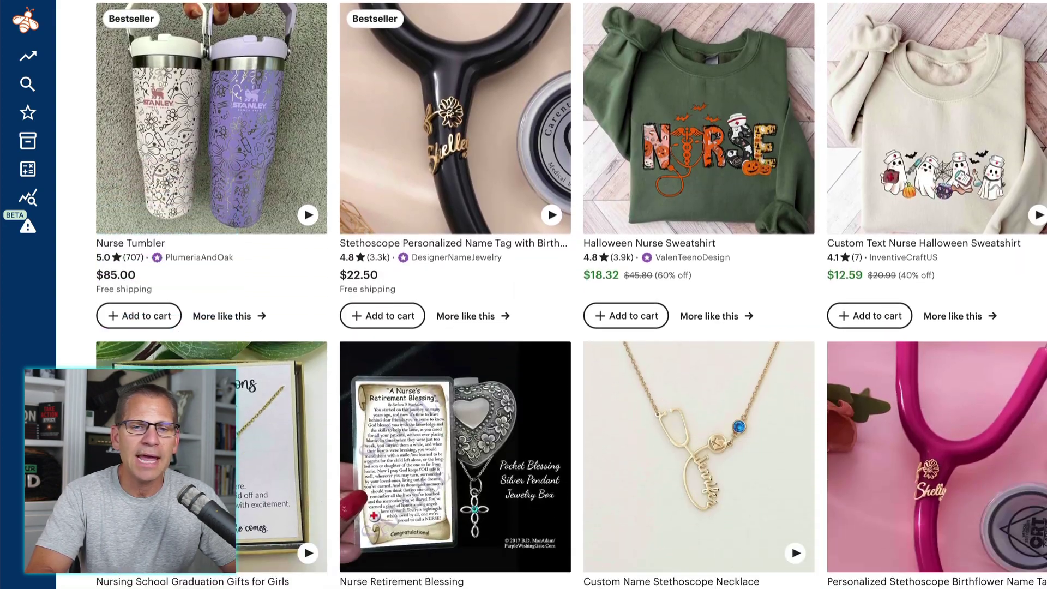
{"action": "scroll", "coordinate": [551, 294], "scroll_direction": "down", "scroll_amount": 10}
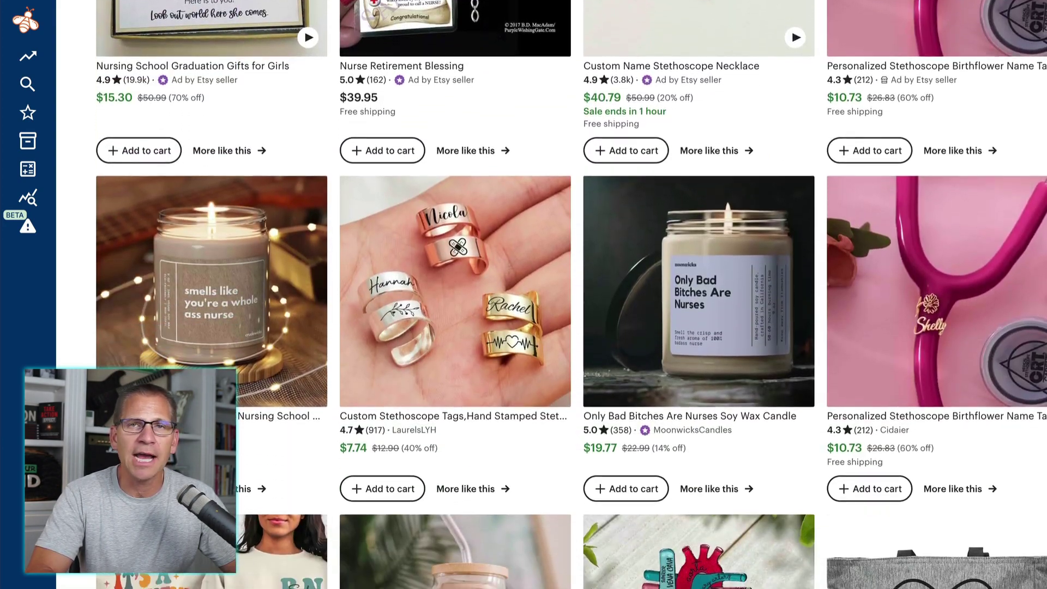
{"action": "scroll", "coordinate": [551, 295], "scroll_direction": "down", "scroll_amount": 4}
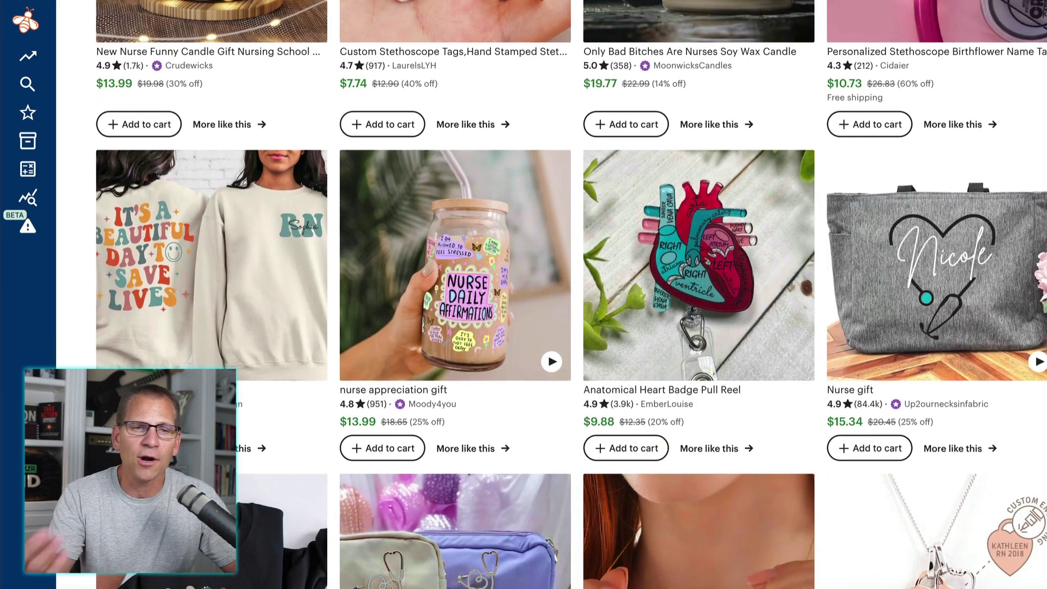
{"action": "scroll", "coordinate": [552, 295], "scroll_direction": "up", "scroll_amount": 20}
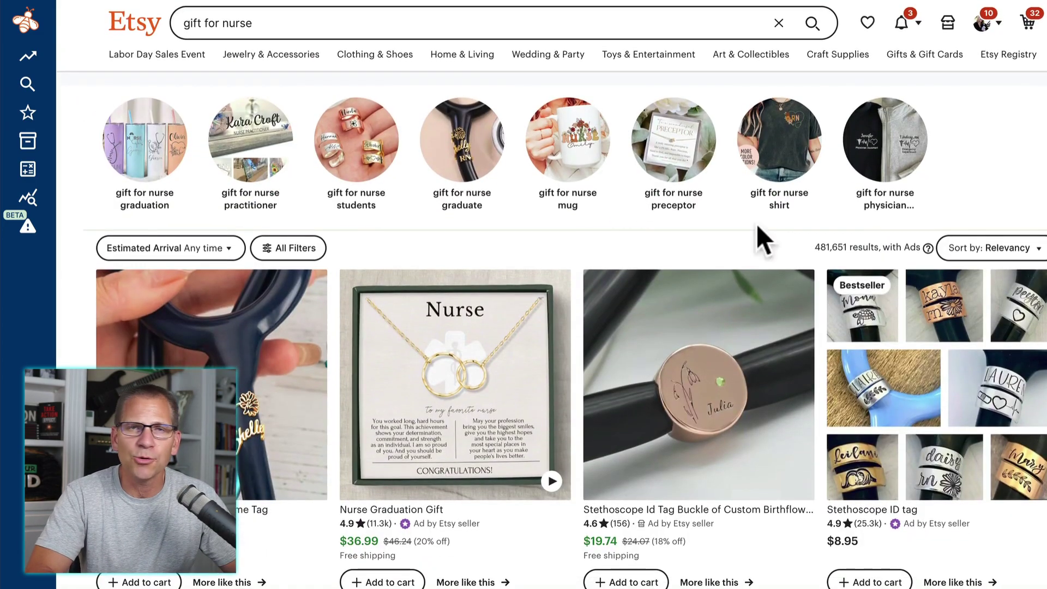
Show Product Analytics for the 68 'gift for nurse' listings, sorted by Total Sales highest first.
{"action": "left_click", "coordinate": [37, 59]}
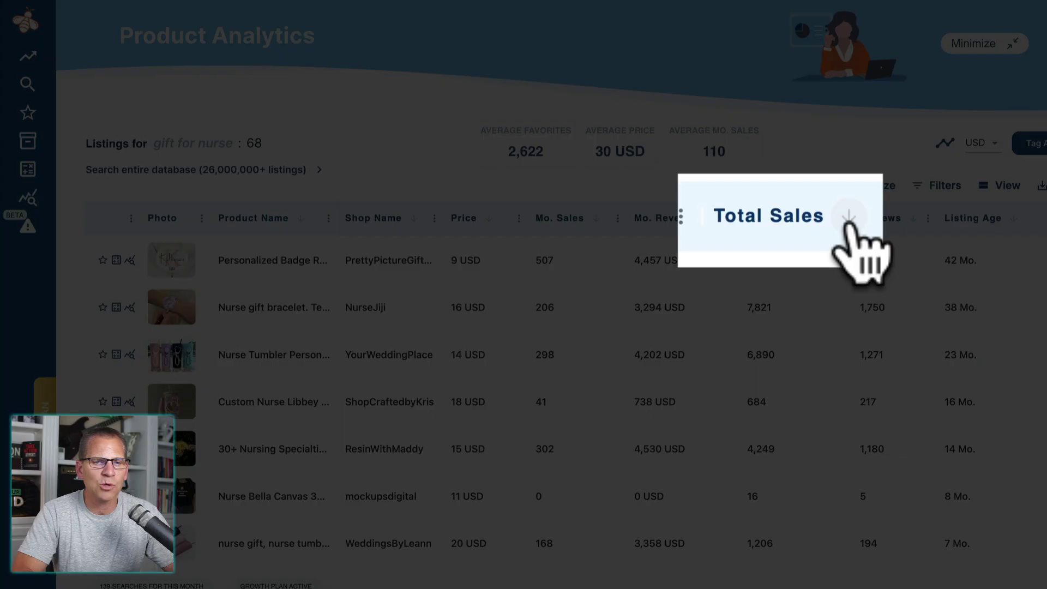
{"action": "left_click", "coordinate": [815, 221]}
{"action": "left_click", "coordinate": [815, 221]}
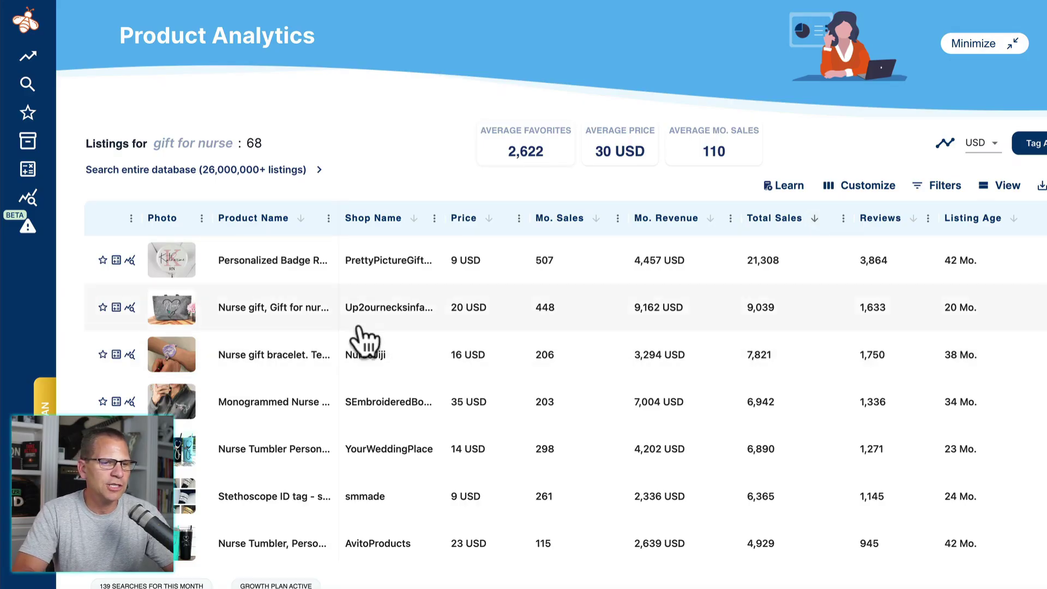
{"action": "scroll", "coordinate": [243, 306], "scroll_direction": "down", "scroll_amount": 1}
{"action": "scroll", "coordinate": [240, 308], "scroll_direction": "down", "scroll_amount": 3}
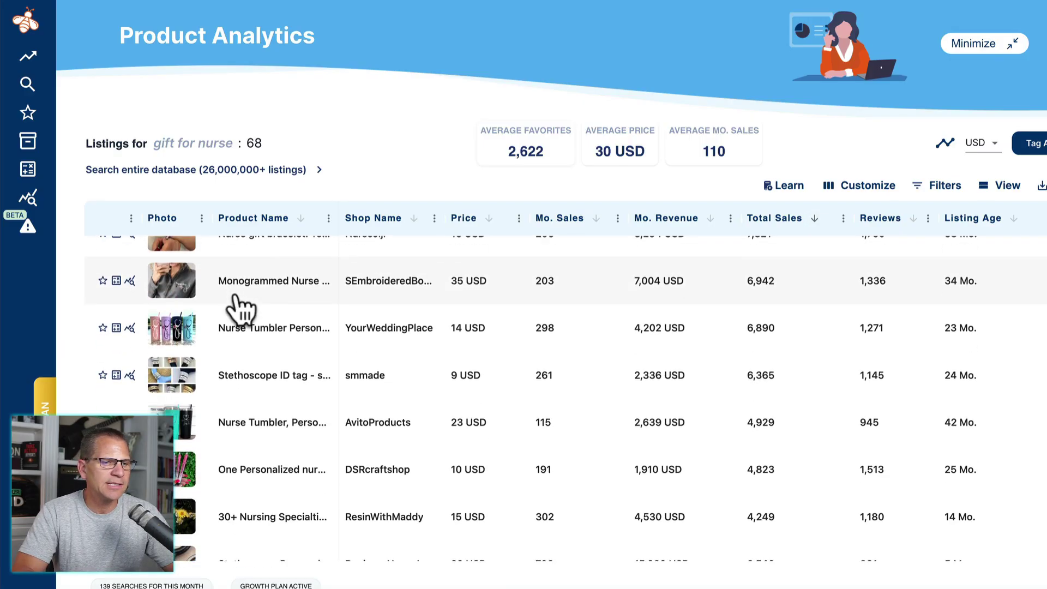
{"action": "mouse_move", "coordinate": [185, 330]}
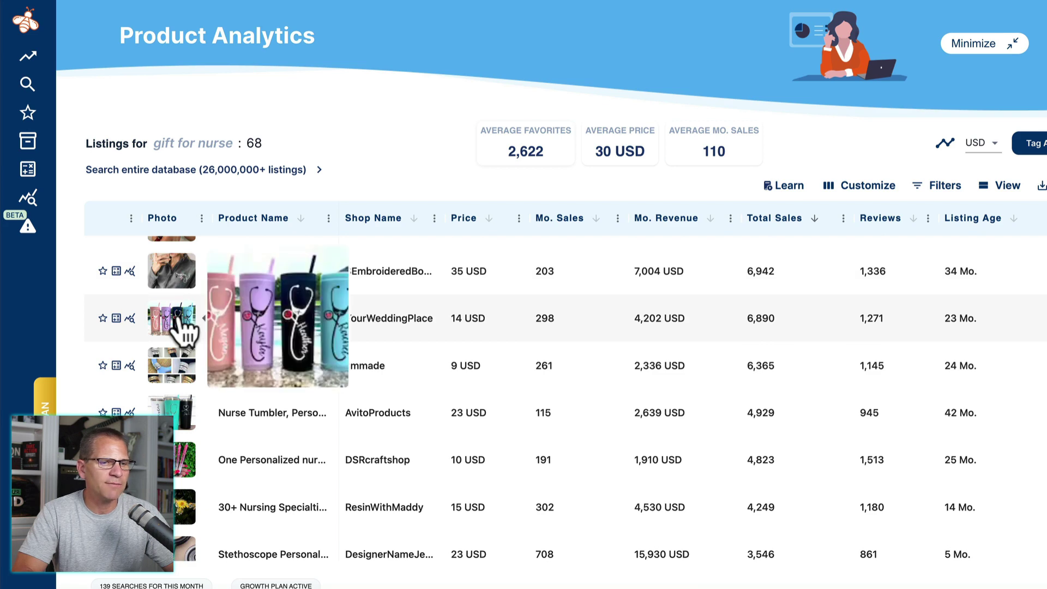
{"action": "mouse_move", "coordinate": [191, 370]}
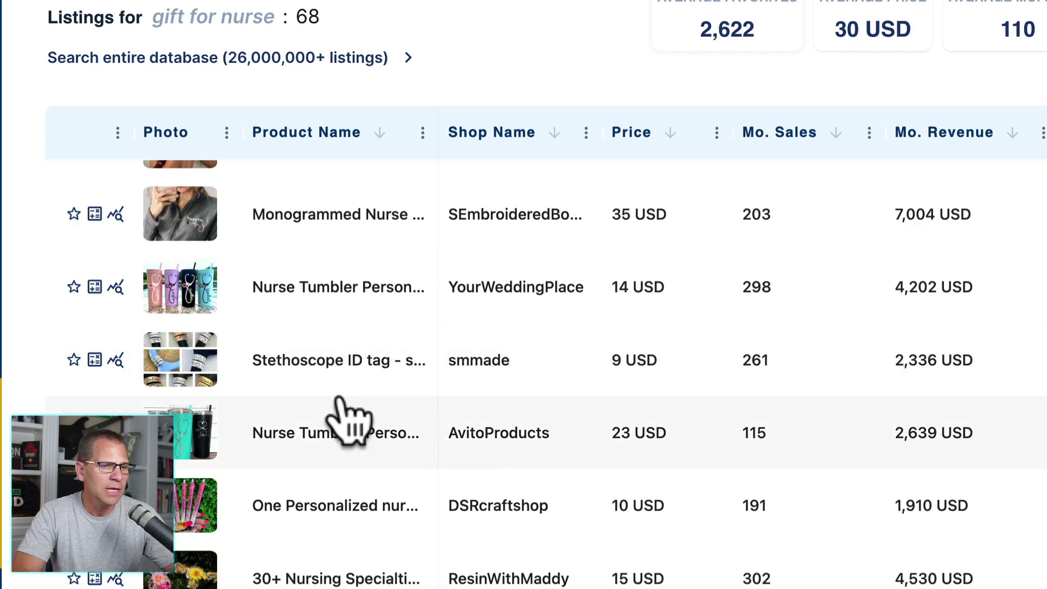
{"action": "mouse_move", "coordinate": [185, 516]}
{"action": "scroll", "coordinate": [185, 526], "scroll_direction": "down", "scroll_amount": 4}
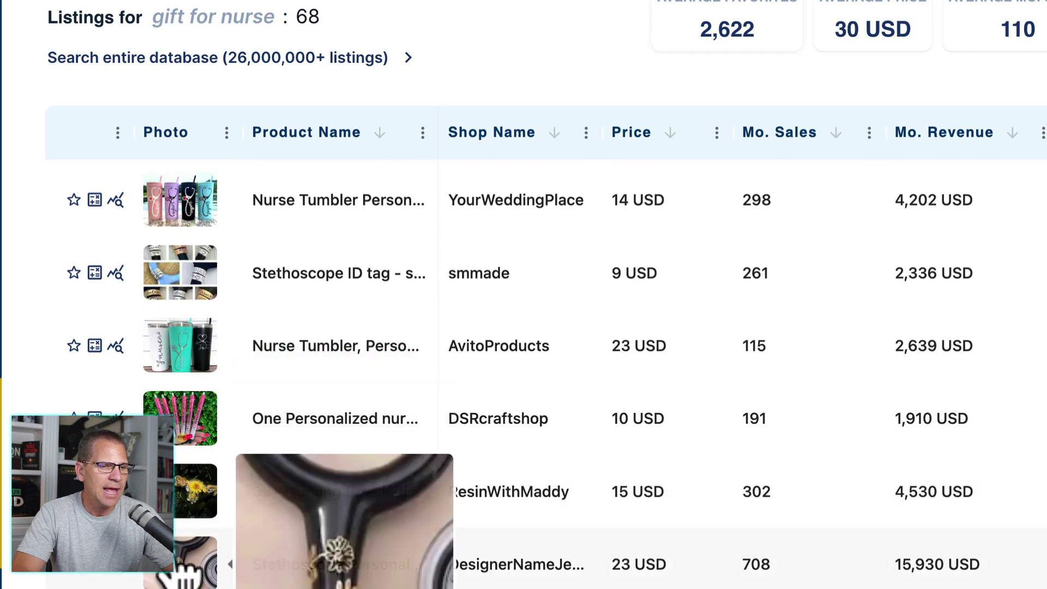
{"action": "scroll", "coordinate": [185, 461], "scroll_direction": "down", "scroll_amount": 2}
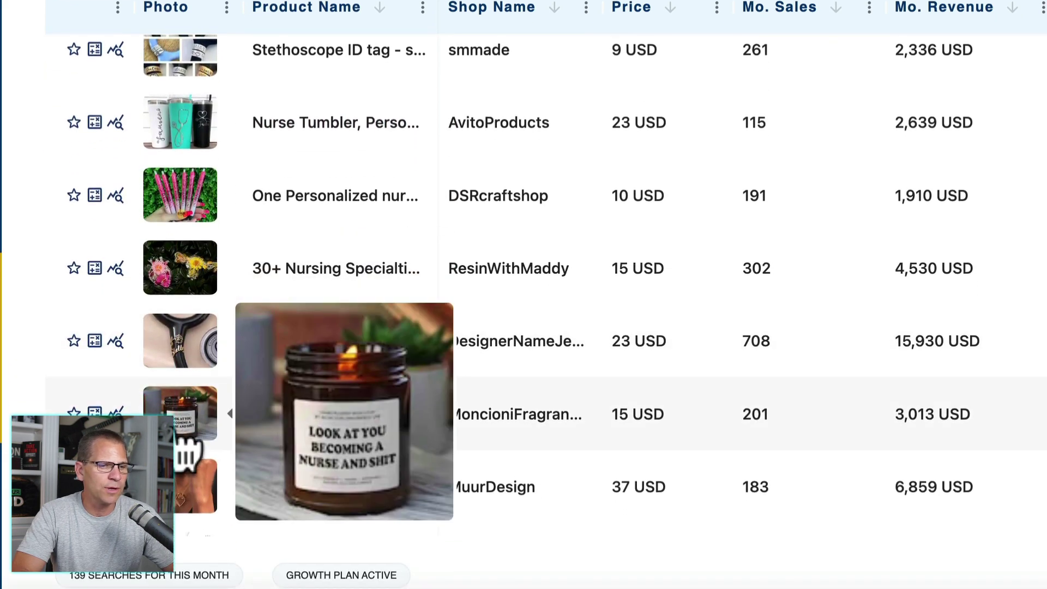
{"action": "scroll", "coordinate": [186, 453], "scroll_direction": "down", "scroll_amount": 5}
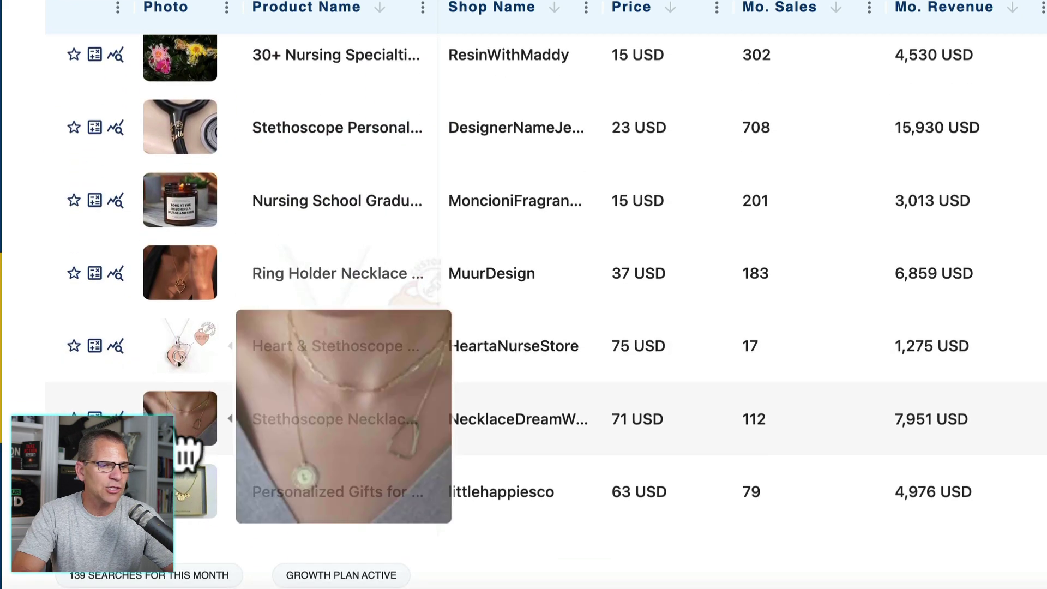
{"action": "scroll", "coordinate": [186, 453], "scroll_direction": "down", "scroll_amount": 6}
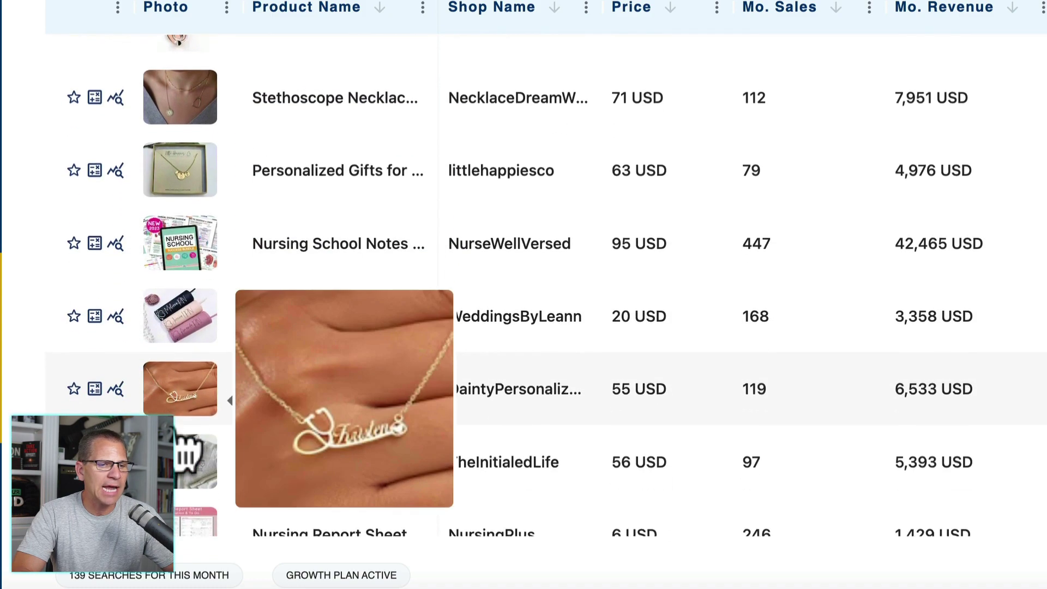
{"action": "scroll", "coordinate": [186, 453], "scroll_direction": "down", "scroll_amount": 3}
{"action": "scroll", "coordinate": [185, 453], "scroll_direction": "up", "scroll_amount": 7}
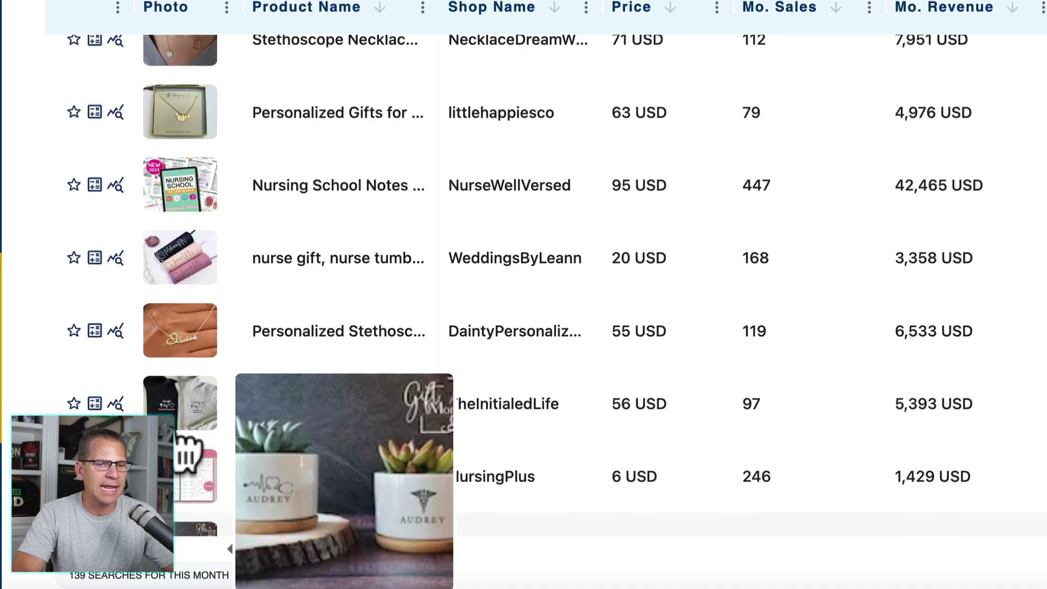
{"action": "scroll", "coordinate": [185, 453], "scroll_direction": "up", "scroll_amount": 8}
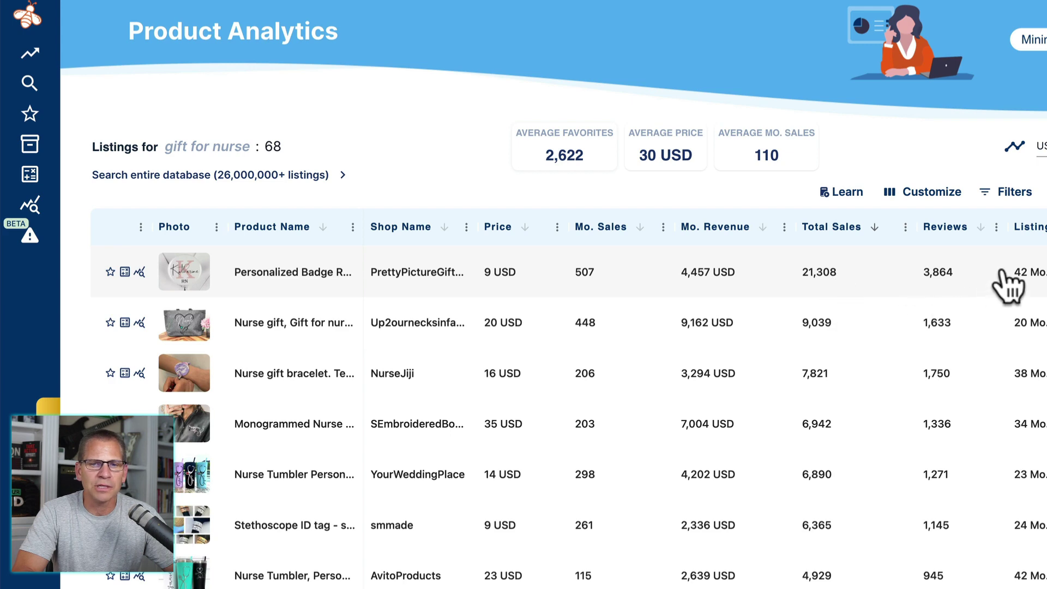
{"action": "scroll", "coordinate": [1008, 283], "scroll_direction": "right", "scroll_amount": 5}
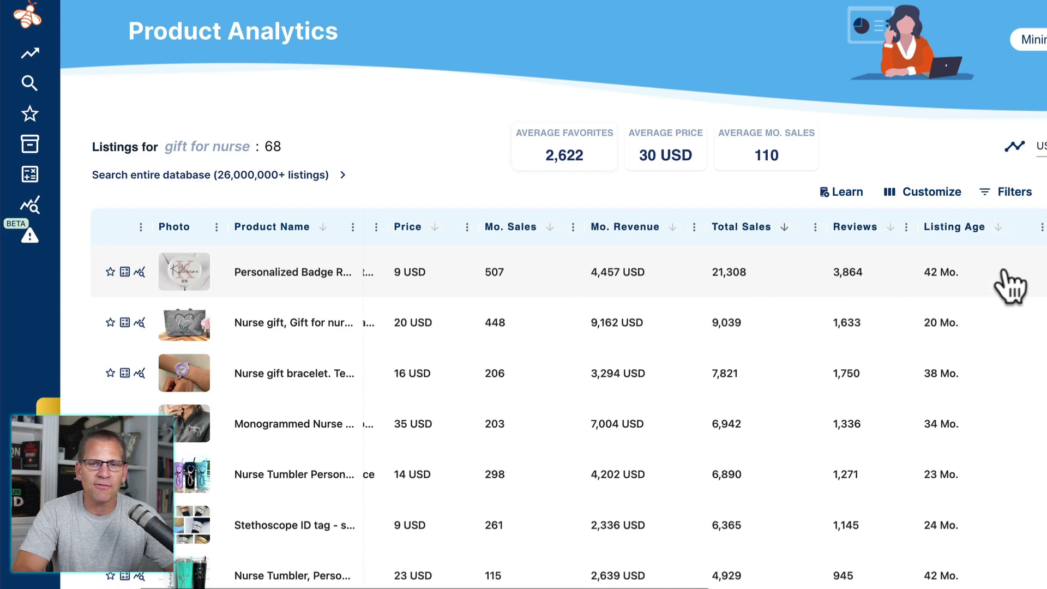
{"action": "scroll", "coordinate": [1009, 281], "scroll_direction": "right", "scroll_amount": 6}
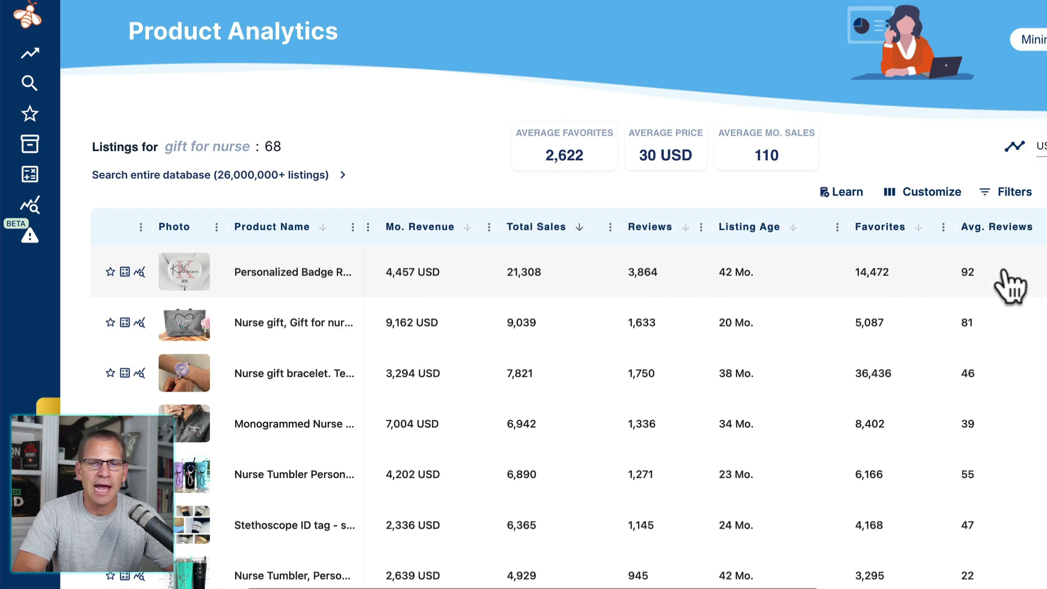
{"action": "scroll", "coordinate": [1031, 284], "scroll_direction": "right", "scroll_amount": 3}
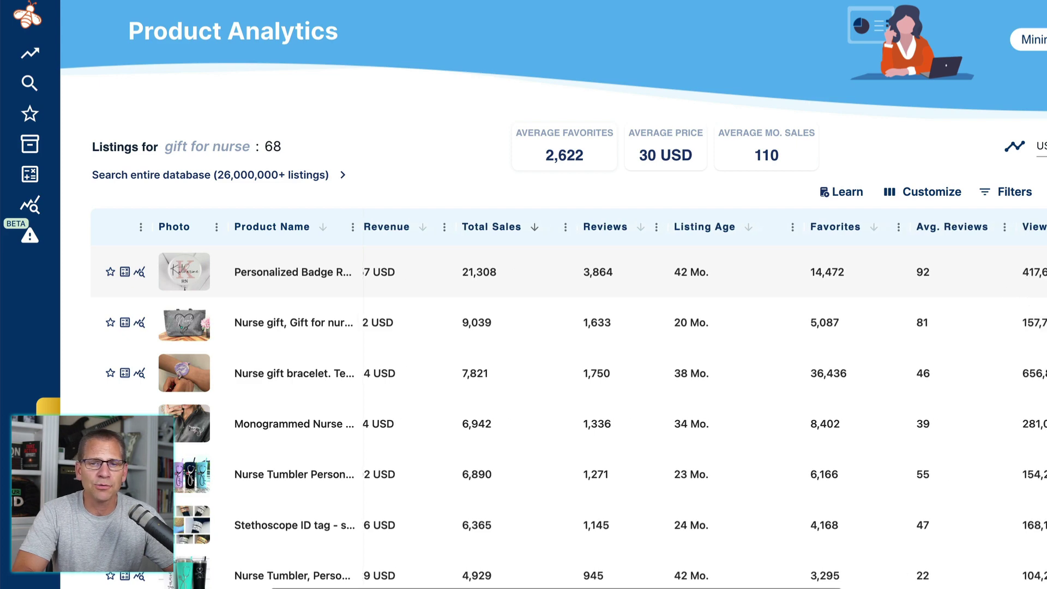
{"action": "scroll", "coordinate": [1004, 273], "scroll_direction": "left", "scroll_amount": 10}
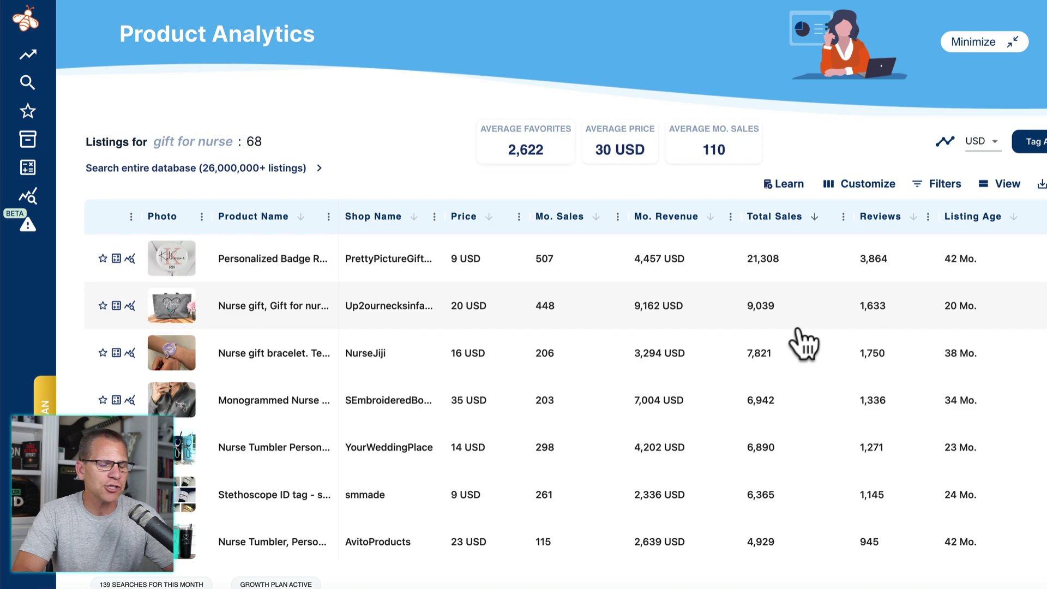
{"action": "scroll", "coordinate": [673, 444], "scroll_direction": "down", "scroll_amount": 4}
{"action": "scroll", "coordinate": [688, 420], "scroll_direction": "down", "scroll_amount": 2}
{"action": "scroll", "coordinate": [765, 466], "scroll_direction": "down", "scroll_amount": 2}
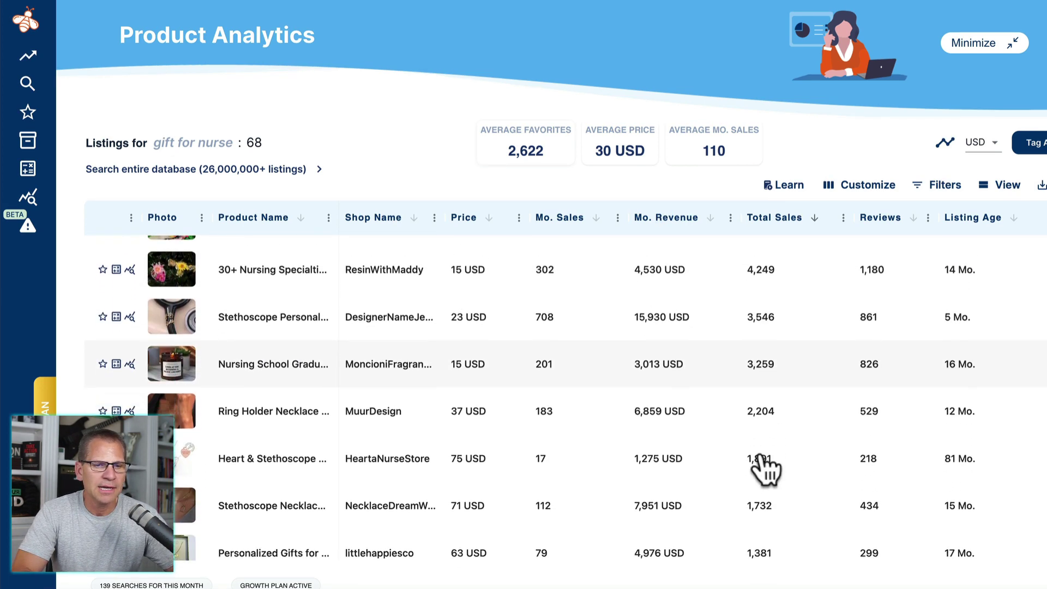
{"action": "scroll", "coordinate": [765, 466], "scroll_direction": "up", "scroll_amount": 5}
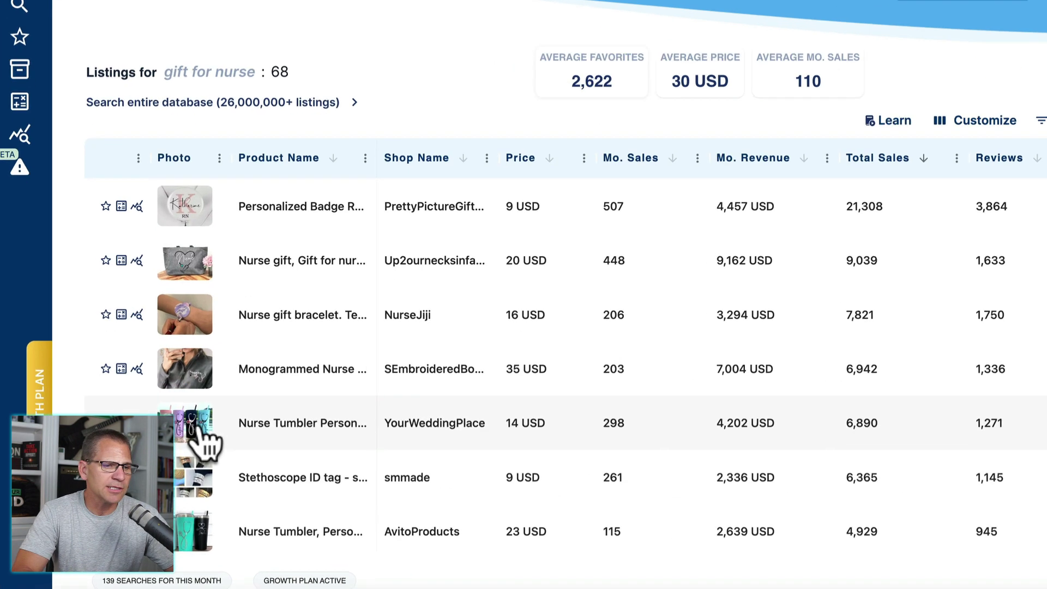
{"action": "mouse_move", "coordinate": [182, 452]}
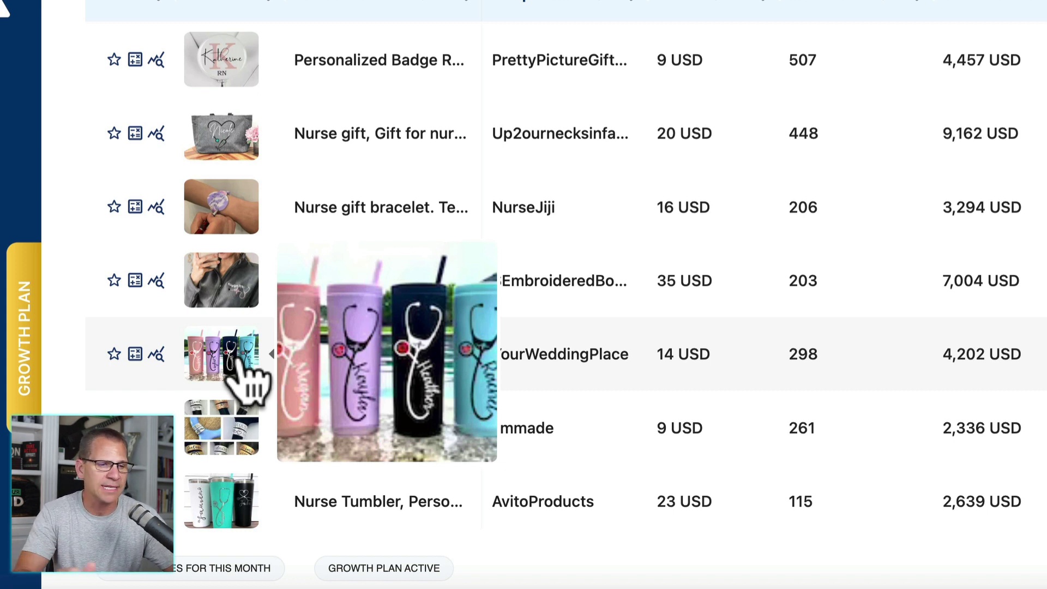
{"action": "left_click", "coordinate": [219, 359]}
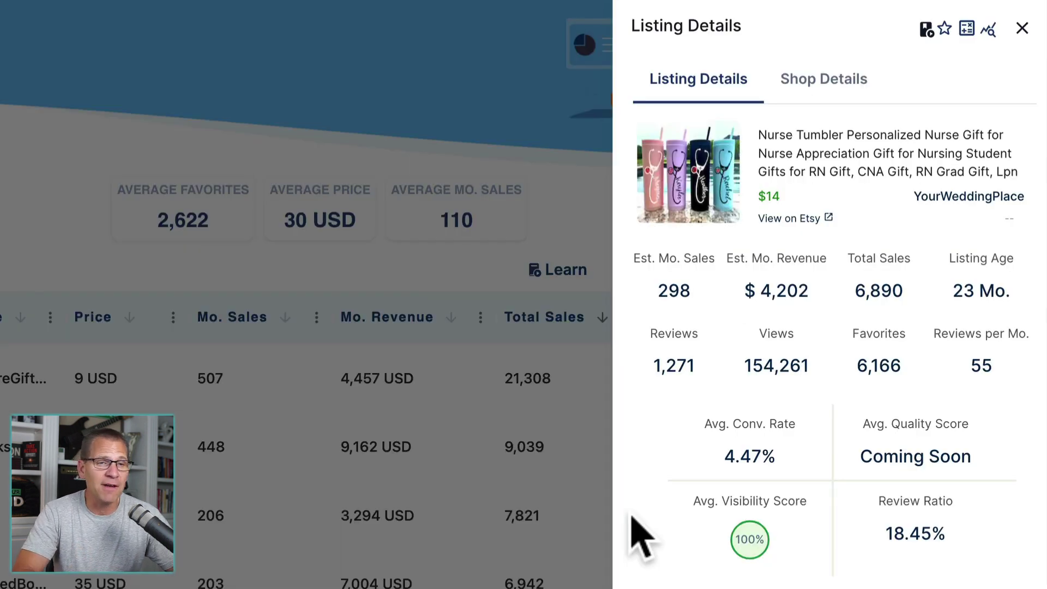
{"action": "left_click", "coordinate": [93, 334]}
{"action": "mouse_move", "coordinate": [125, 366]}
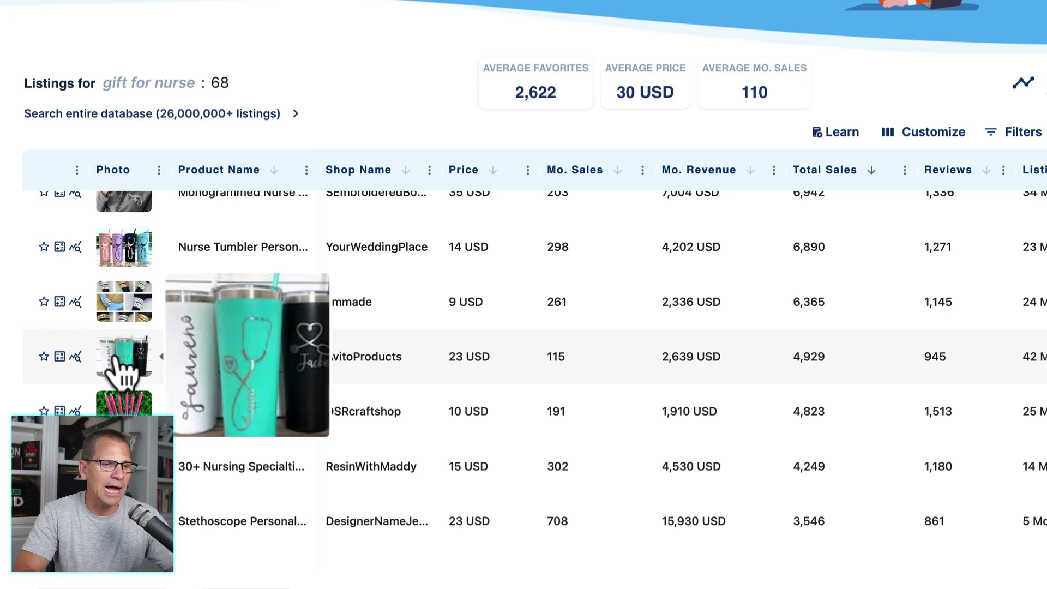
{"action": "left_click", "coordinate": [75, 356]}
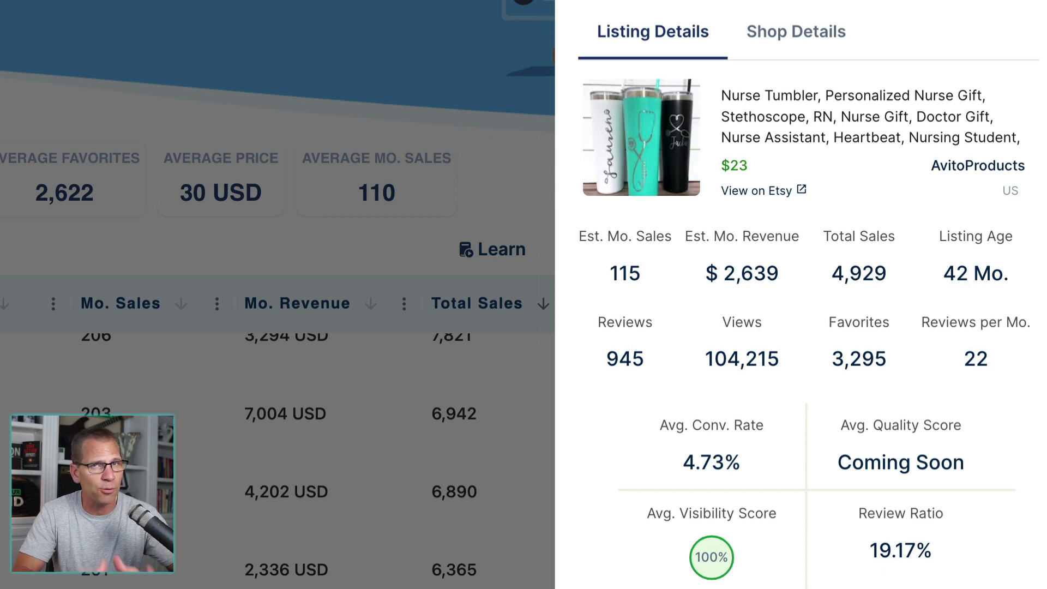
{"action": "key", "text": "Escape"}
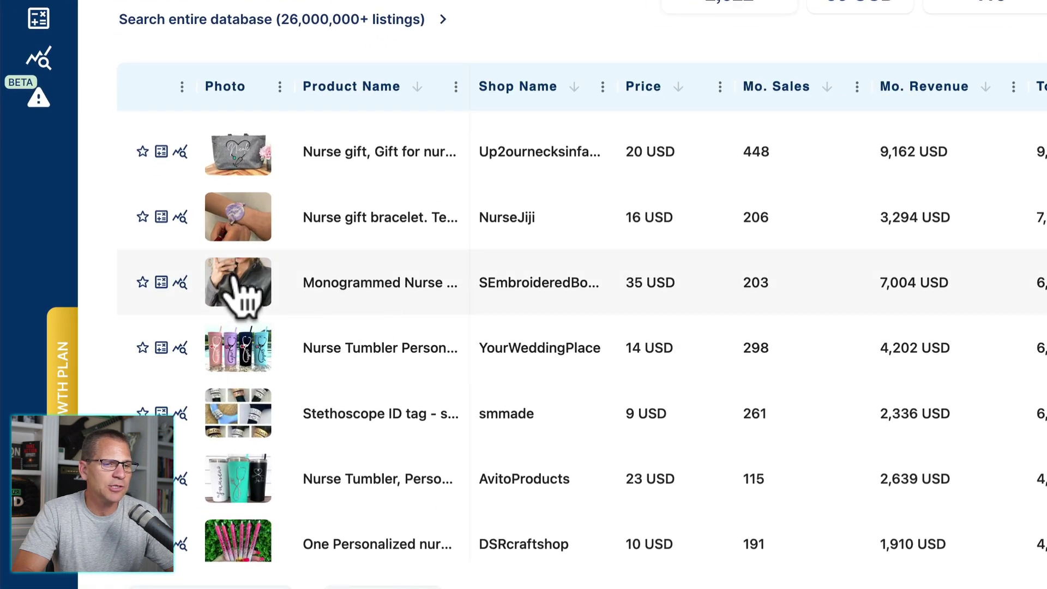
Scroll the 'gift for nurse' analytics table sideways to review its columns.
{"action": "mouse_move", "coordinate": [233, 277]}
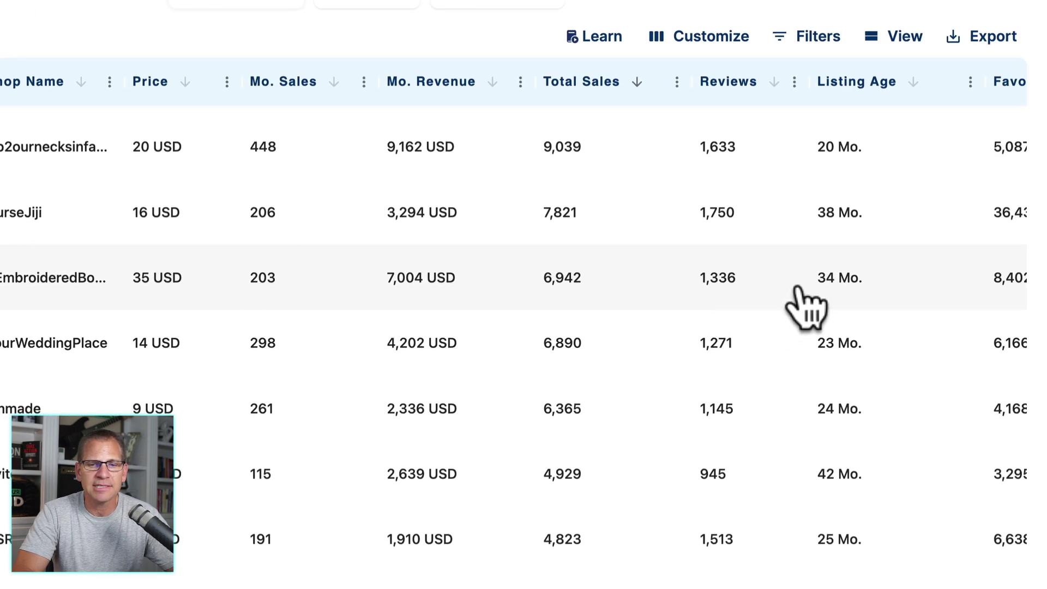
{"action": "scroll", "coordinate": [798, 289], "scroll_direction": "right", "scroll_amount": 3}
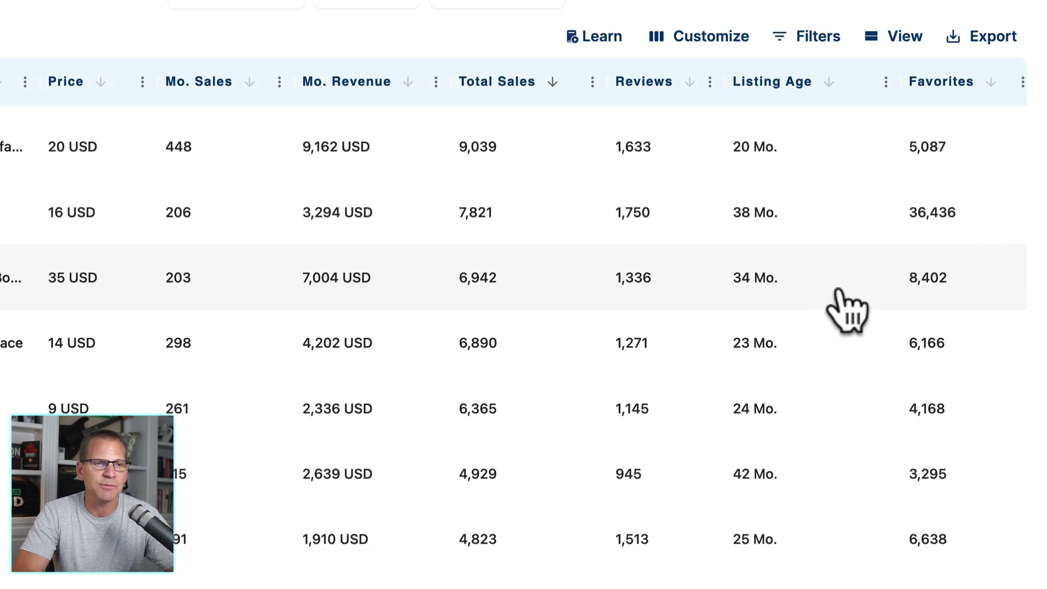
{"action": "scroll", "coordinate": [840, 297], "scroll_direction": "left", "scroll_amount": 3}
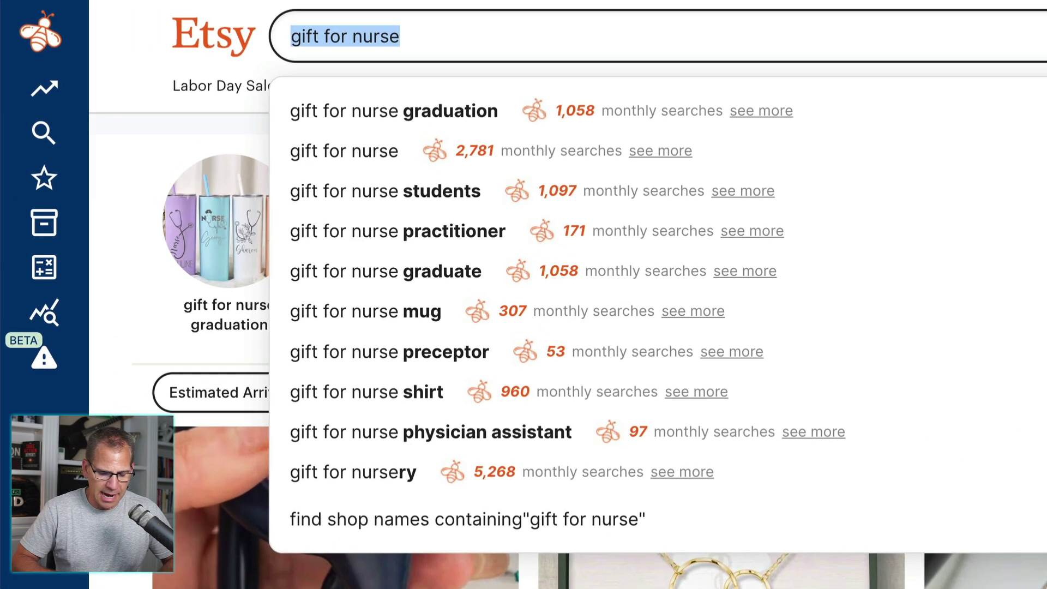
Search Etsy for 'halloween shirt for nurse'.
{"action": "type", "text": "halloween shir"}
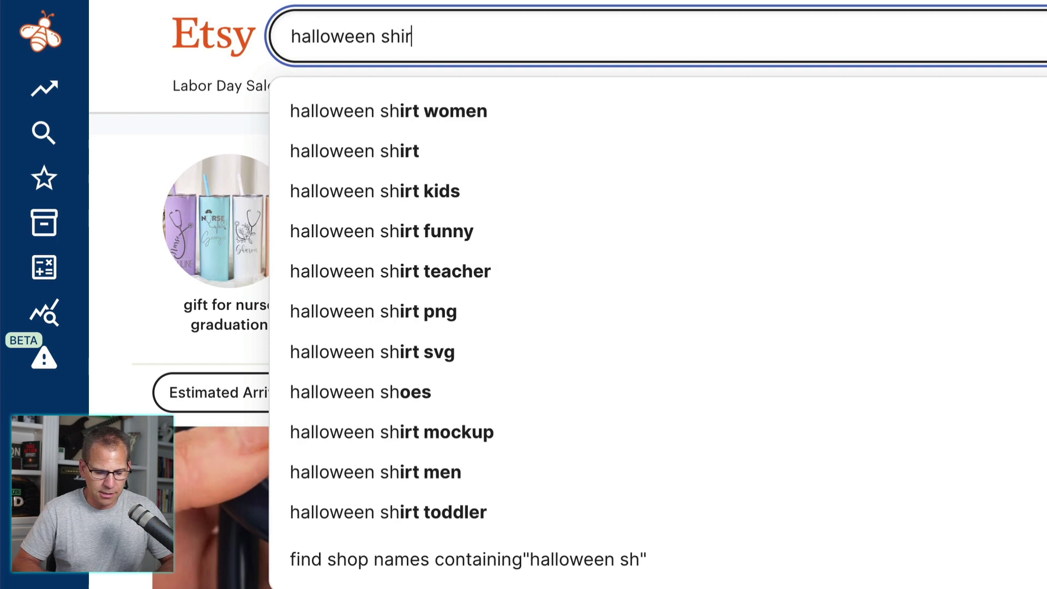
{"action": "type", "text": "t for nurse"}
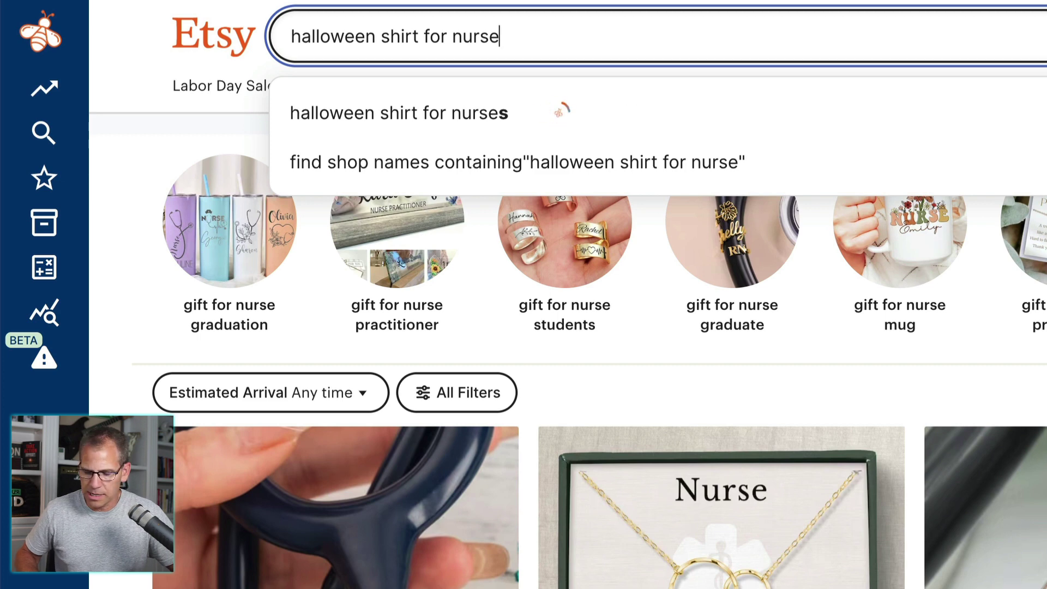
{"action": "key", "text": "Return"}
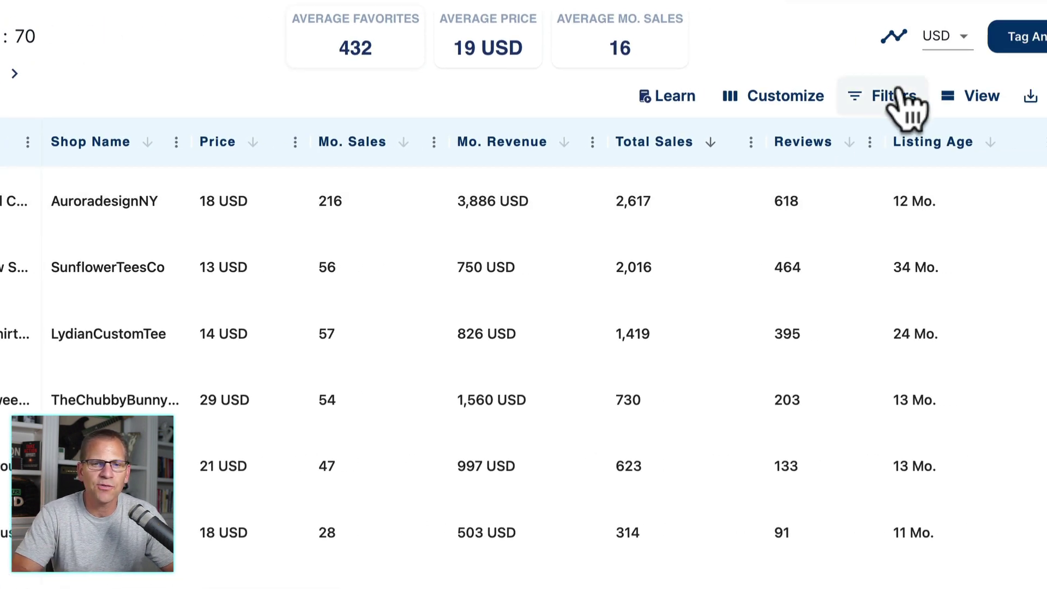
Filter the halloween shirt table to product names including 'nurse' and review the top results.
{"action": "left_click", "coordinate": [895, 97]}
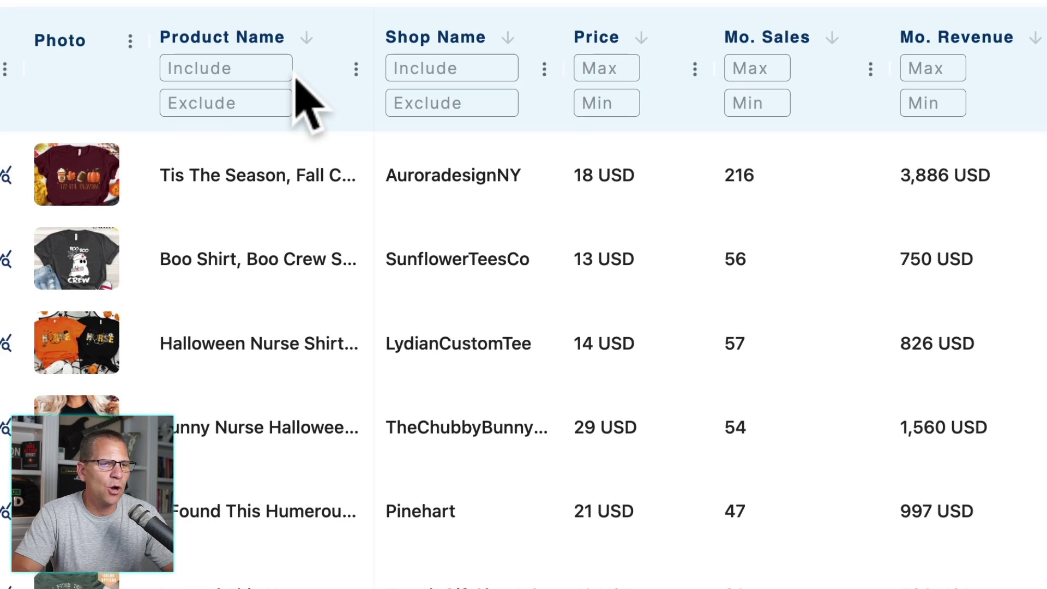
{"action": "left_click", "coordinate": [259, 59]}
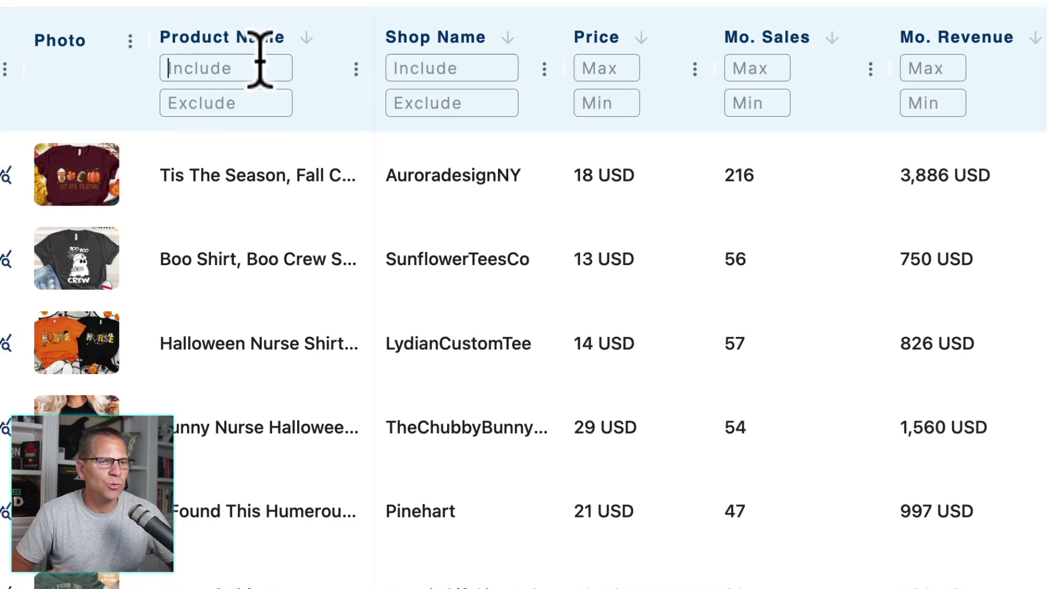
{"action": "type", "text": "nurse"}
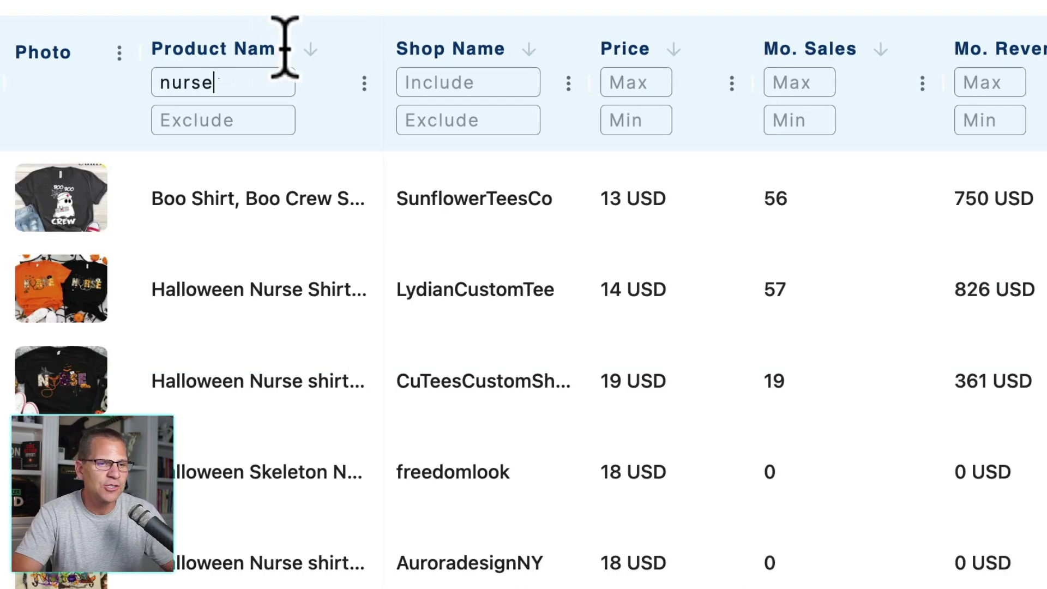
{"action": "mouse_move", "coordinate": [71, 214]}
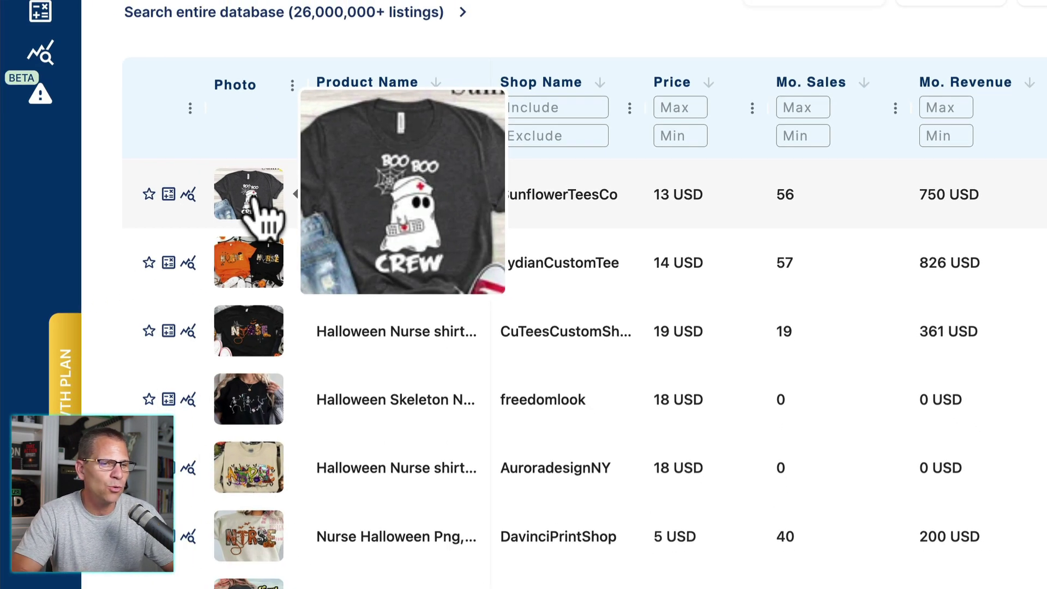
{"action": "mouse_move", "coordinate": [251, 266]}
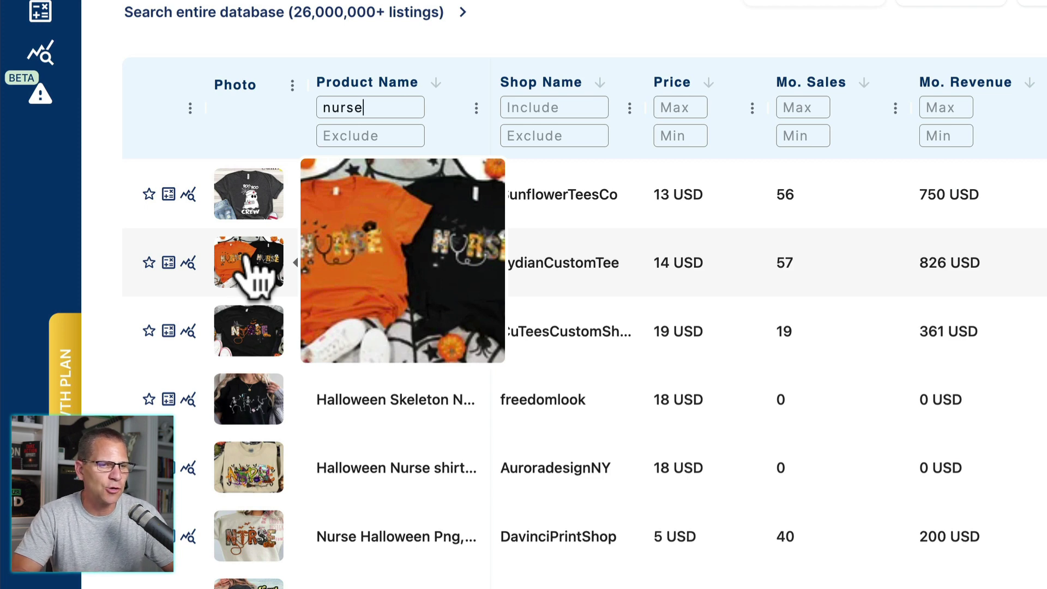
{"action": "mouse_move", "coordinate": [253, 334]}
{"action": "mouse_move", "coordinate": [243, 404]}
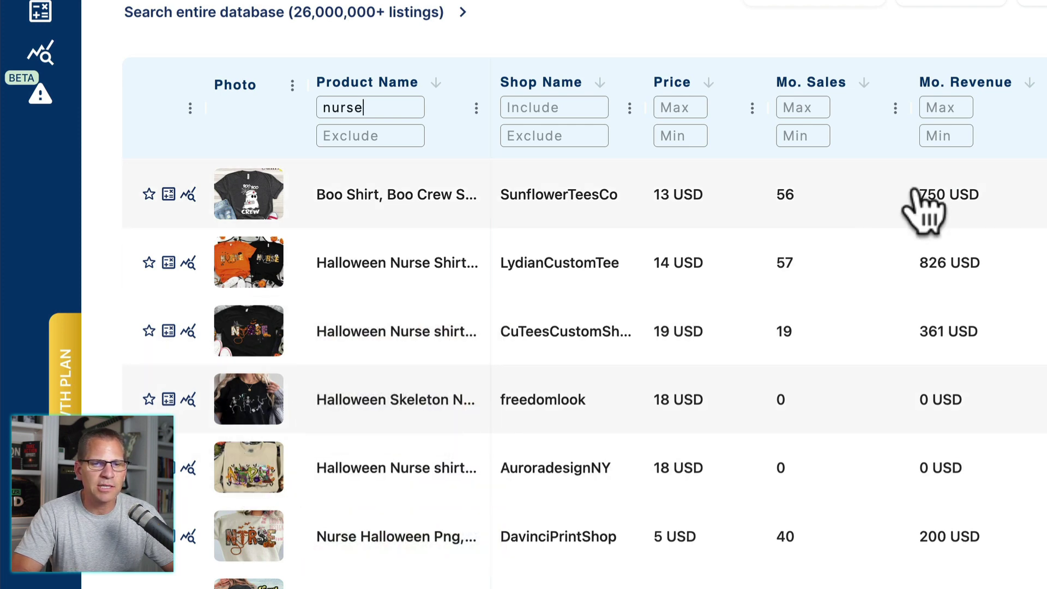
{"action": "scroll", "coordinate": [900, 210], "scroll_direction": "right", "scroll_amount": 3}
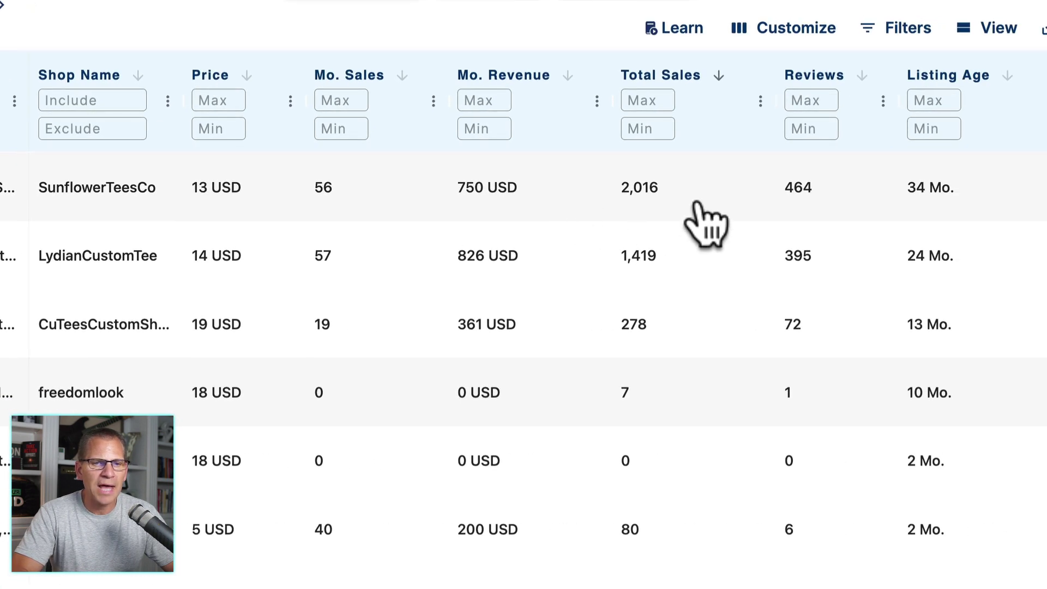